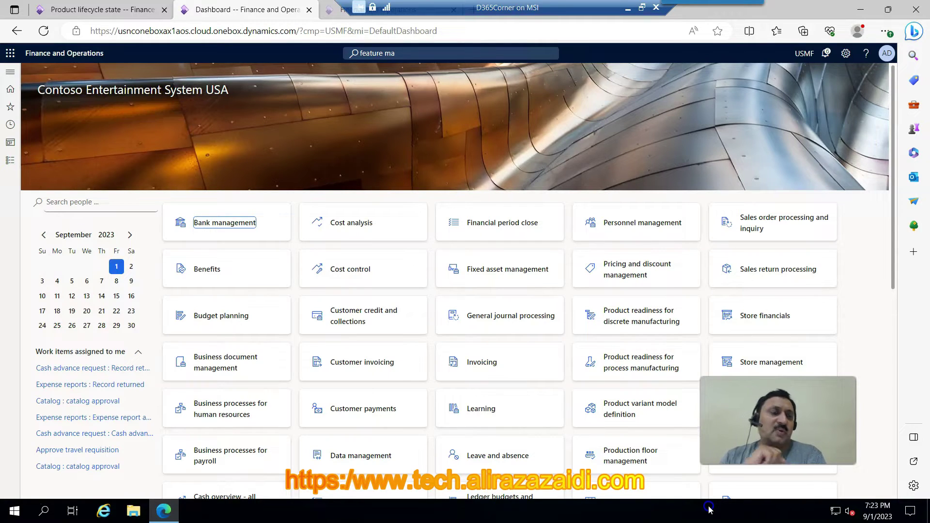
Go to Product information management > Setup > Product lifecycle state to view the lifecycle states
click(10, 160)
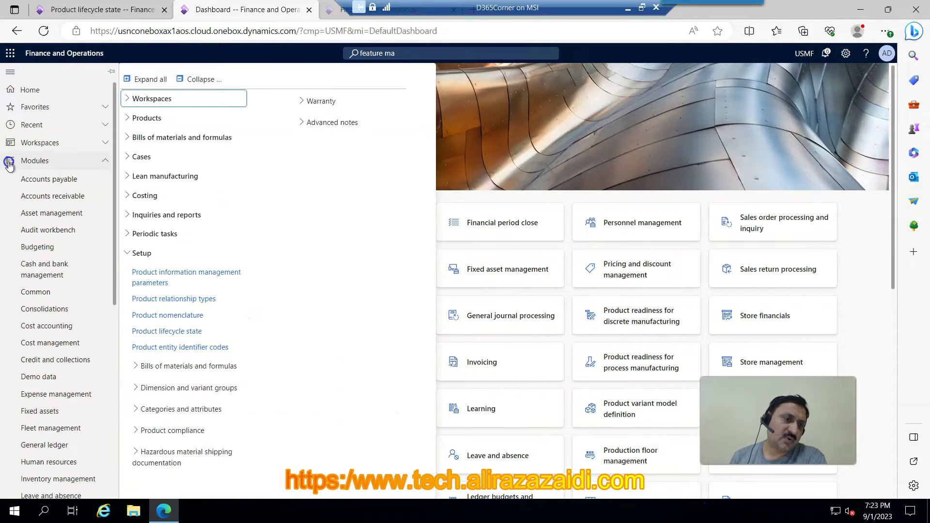
click(163, 334)
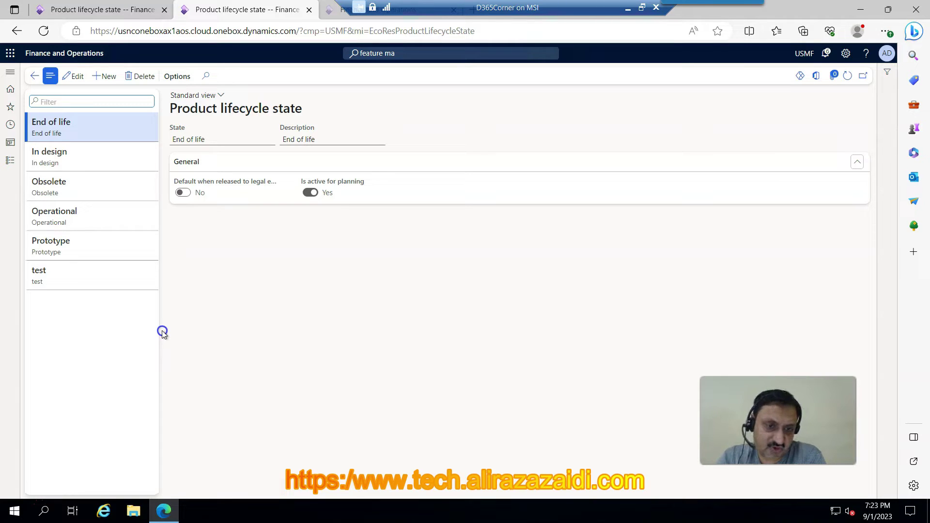
Go to System administration > Setup > License configuration, which is read-only outside maintenance mode
click(10, 161)
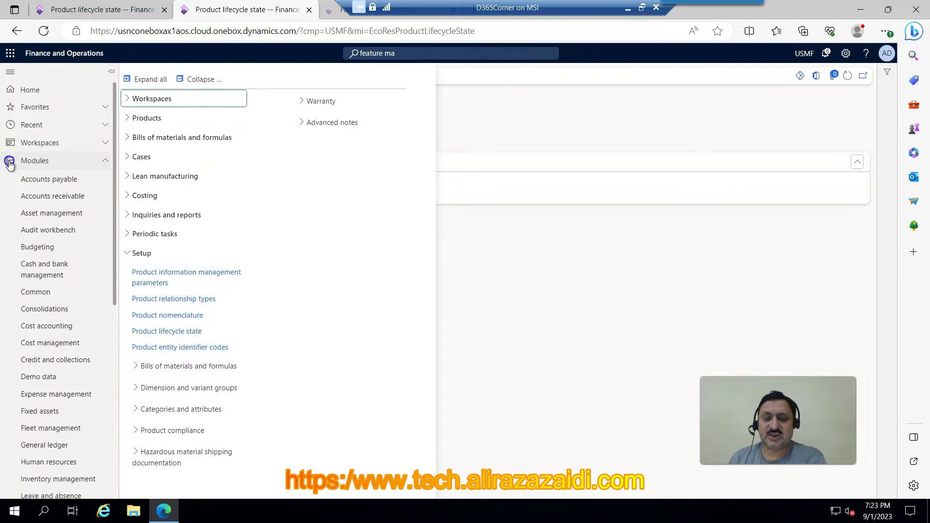
drag(114, 107, 113, 301)
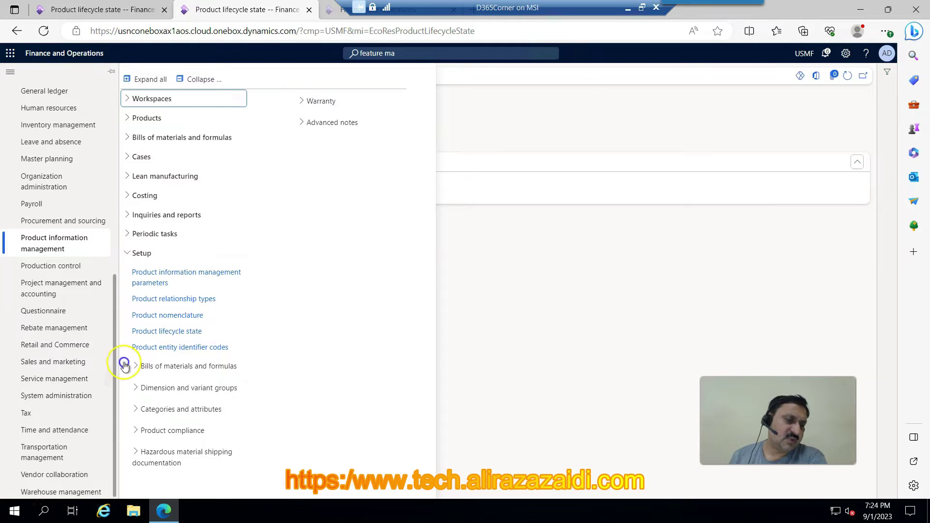
click(63, 397)
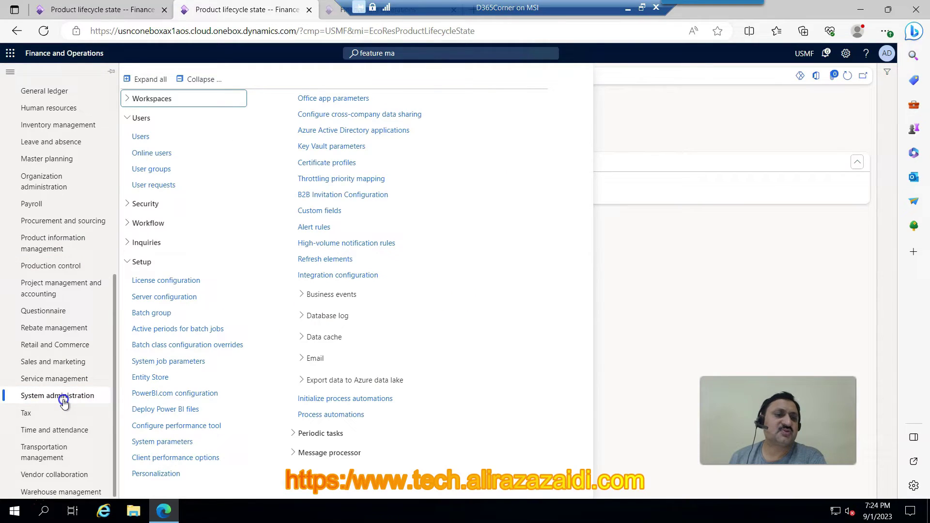
click(186, 282)
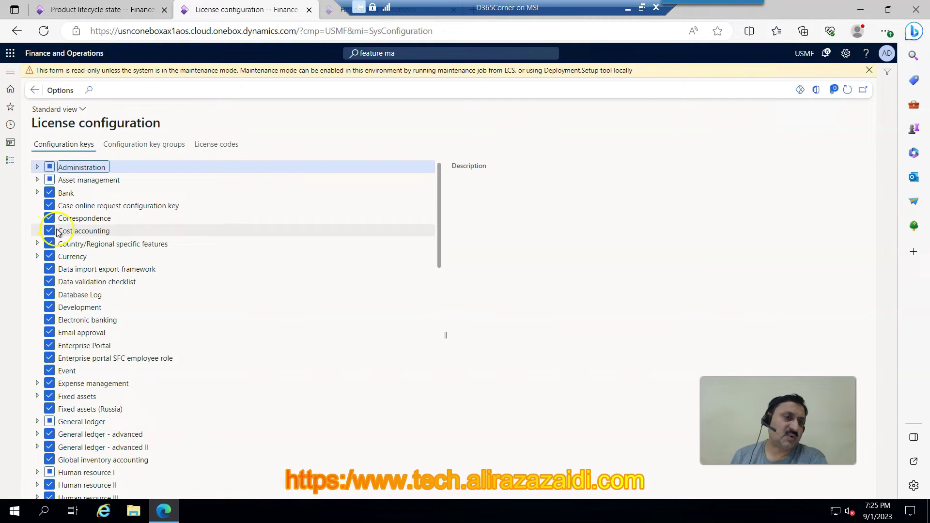
scroll(94, 175, down, 5)
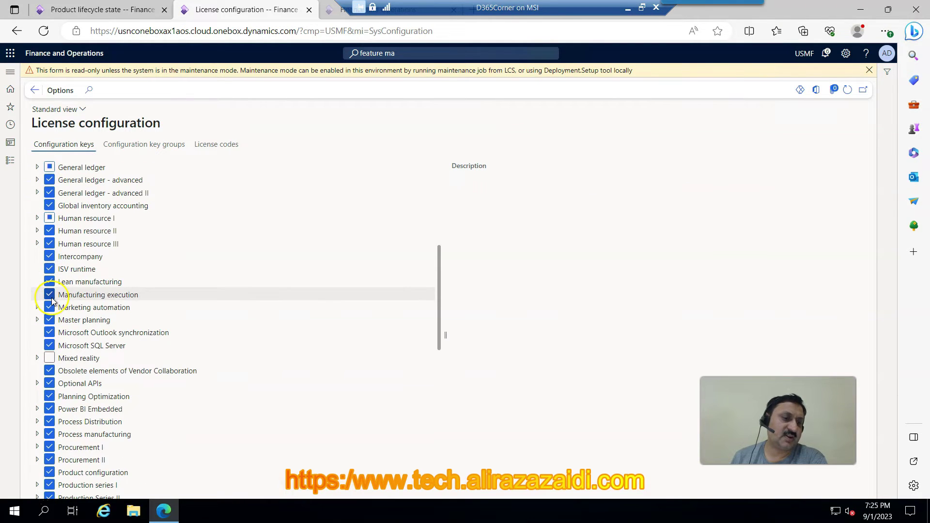
scroll(68, 356, down, 5)
scroll(70, 357, down, 4)
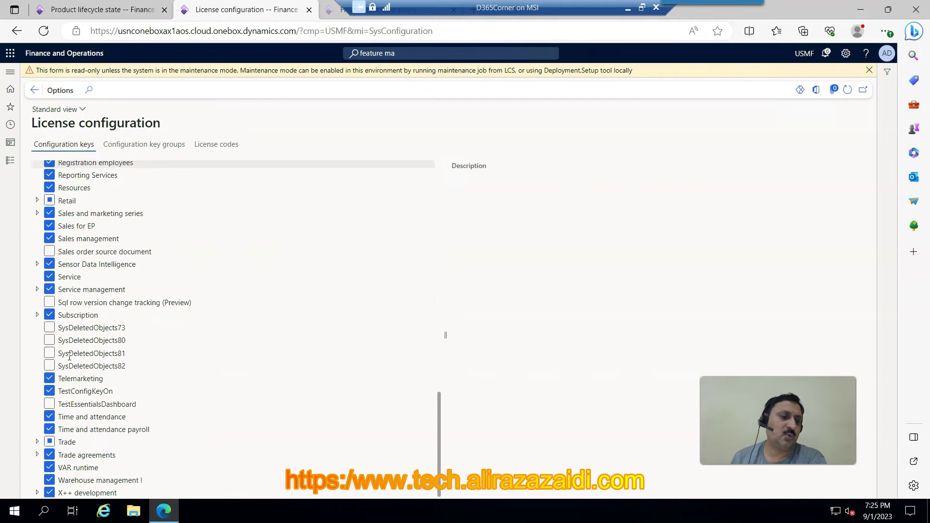
click(38, 441)
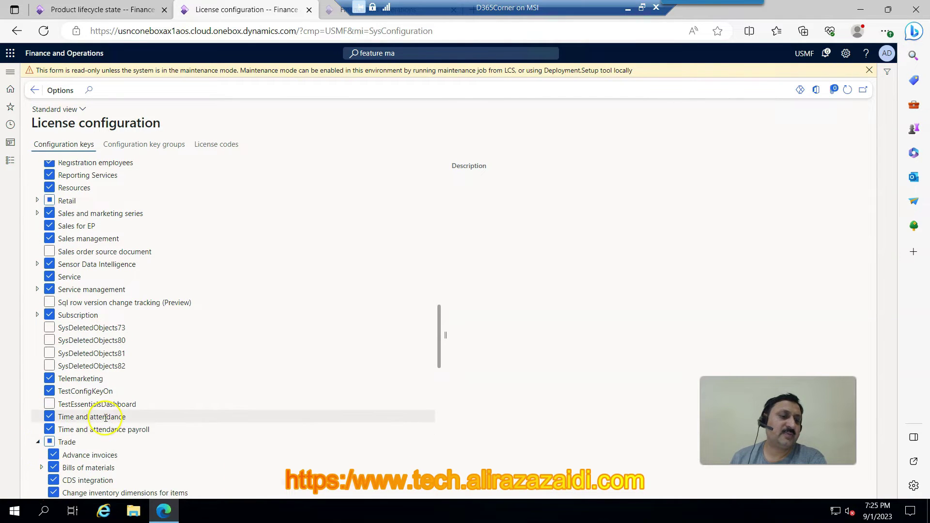
scroll(105, 418, down, 4)
click(54, 355)
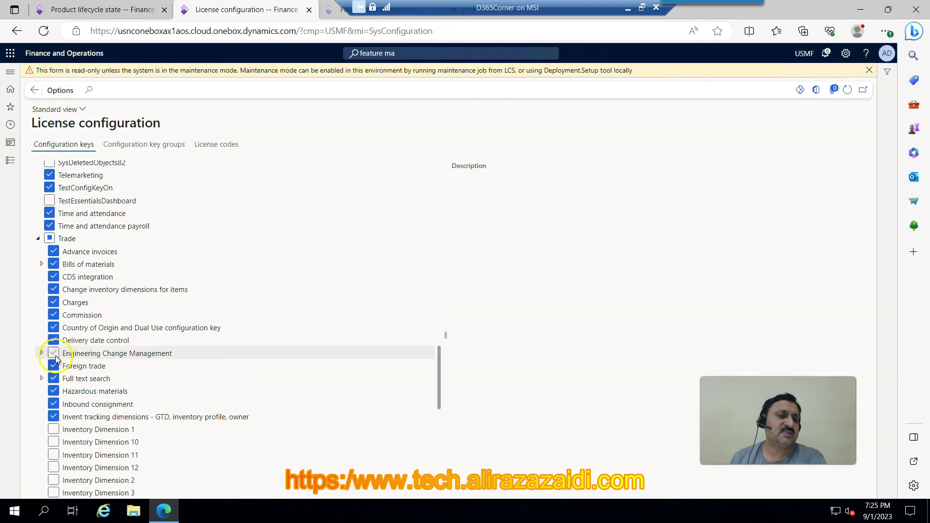
click(43, 354)
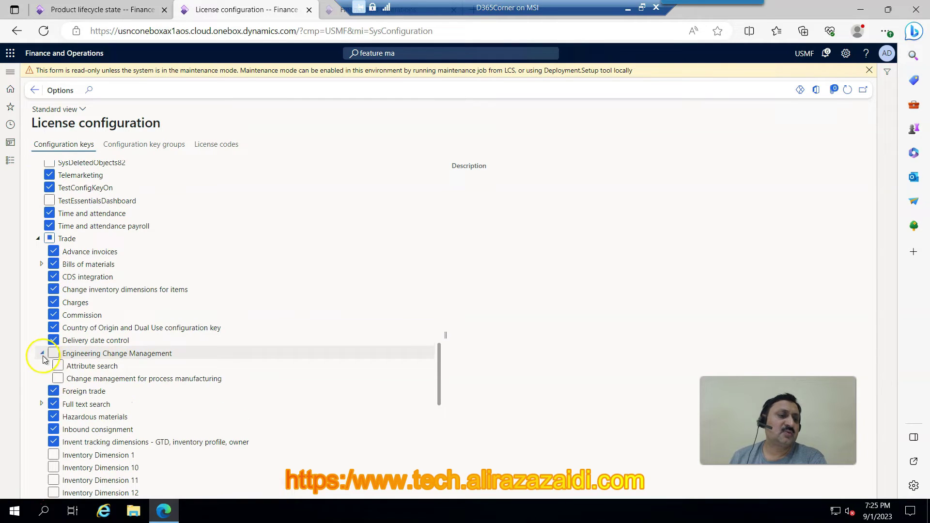
click(55, 356)
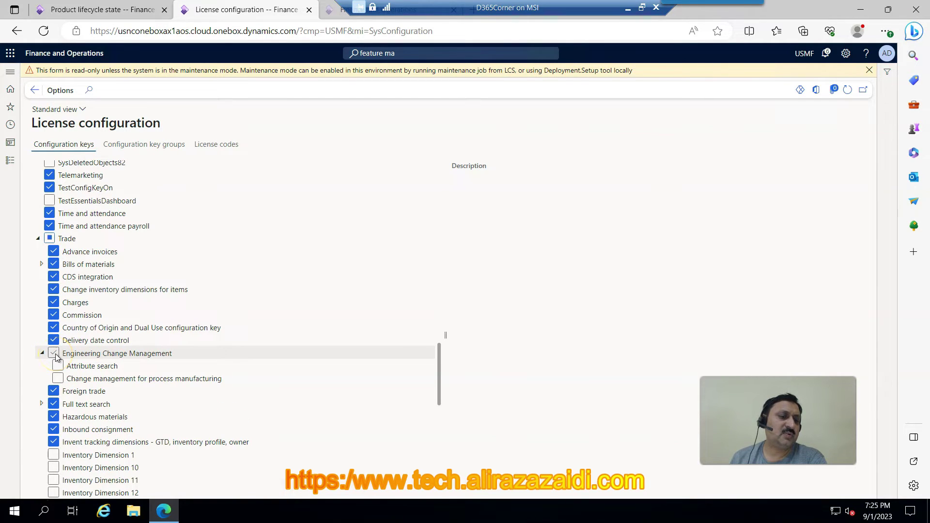
click(57, 365)
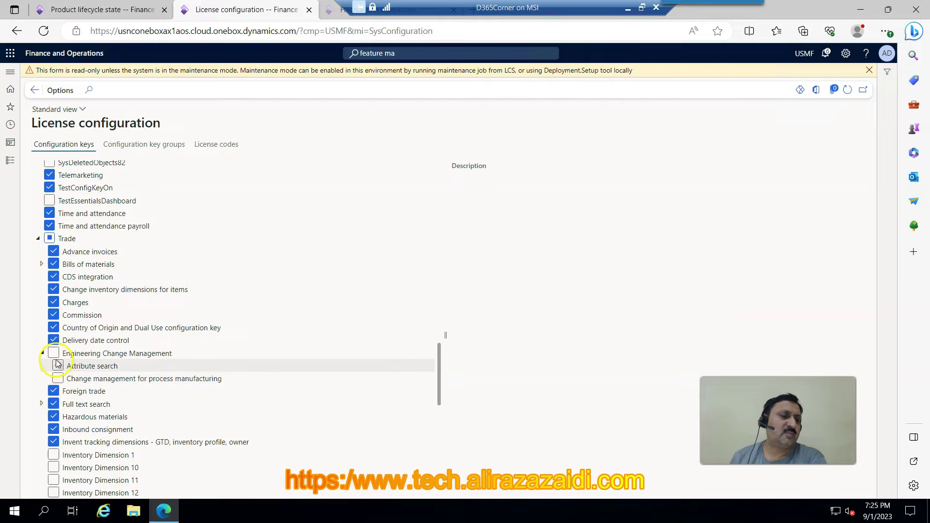
click(53, 356)
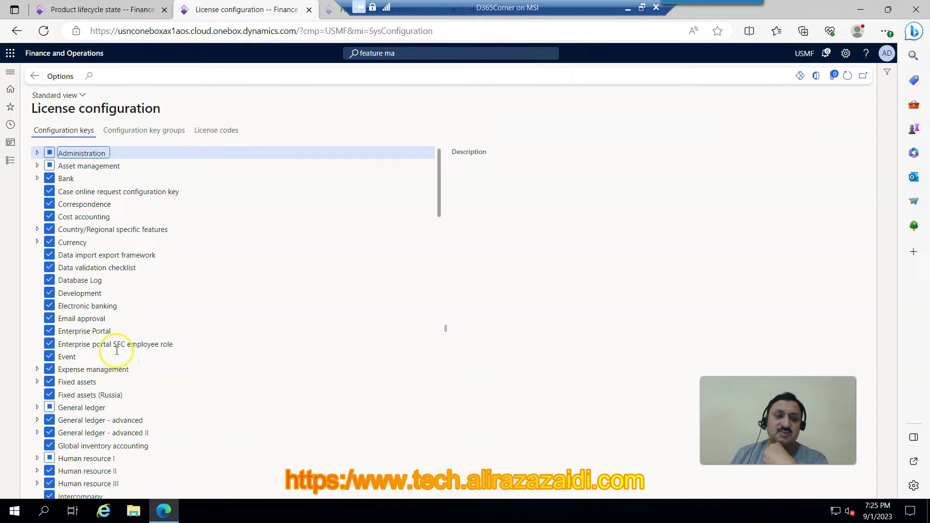
scroll(52, 436, down, 5)
scroll(53, 444, down, 5)
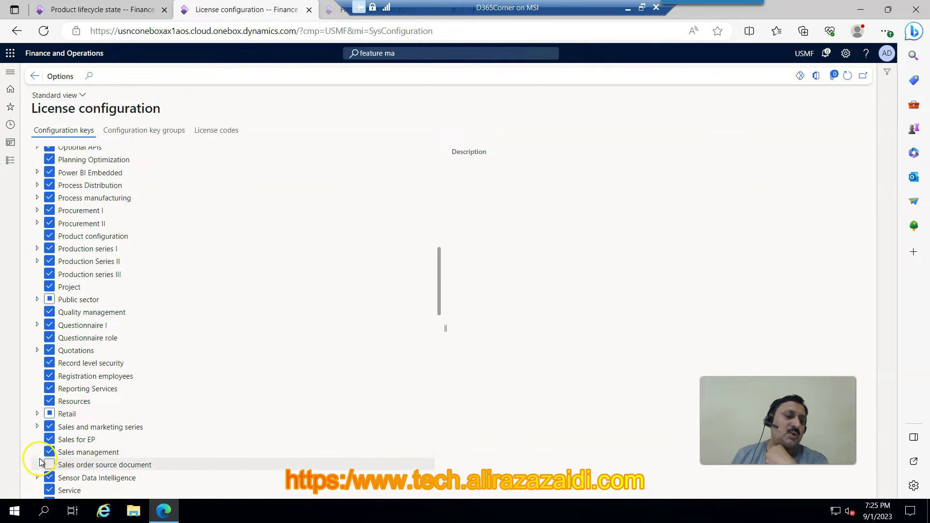
scroll(41, 448, down, 3)
scroll(41, 461, down, 3)
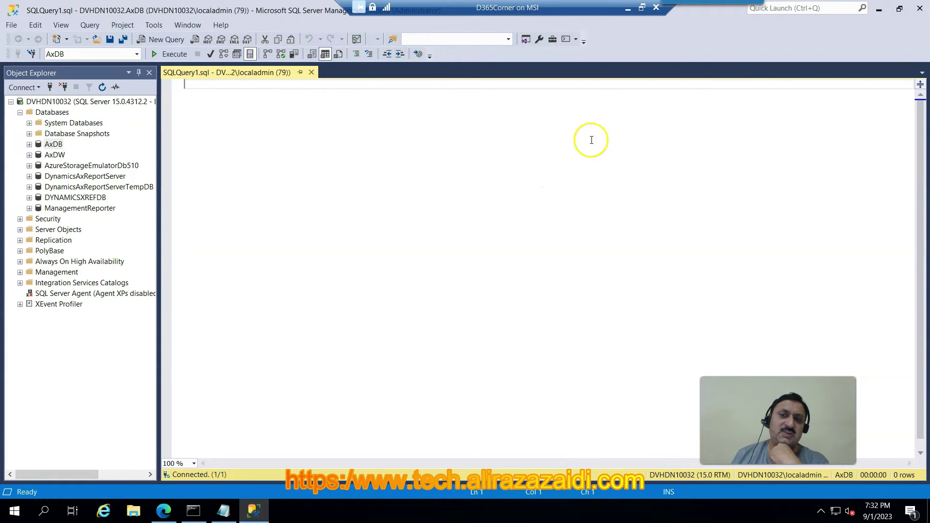
Copy the blog's update SQLSYSTEMVARIABLES statement and run it on AxDB to set CONFIGURATIONMODE to 1
double_click(625, 9)
click(625, 8)
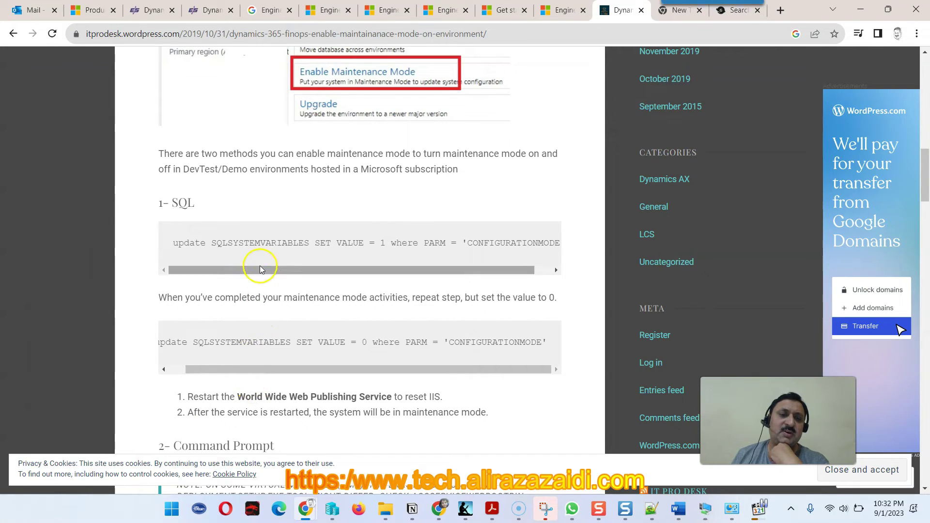
triple_click(260, 243)
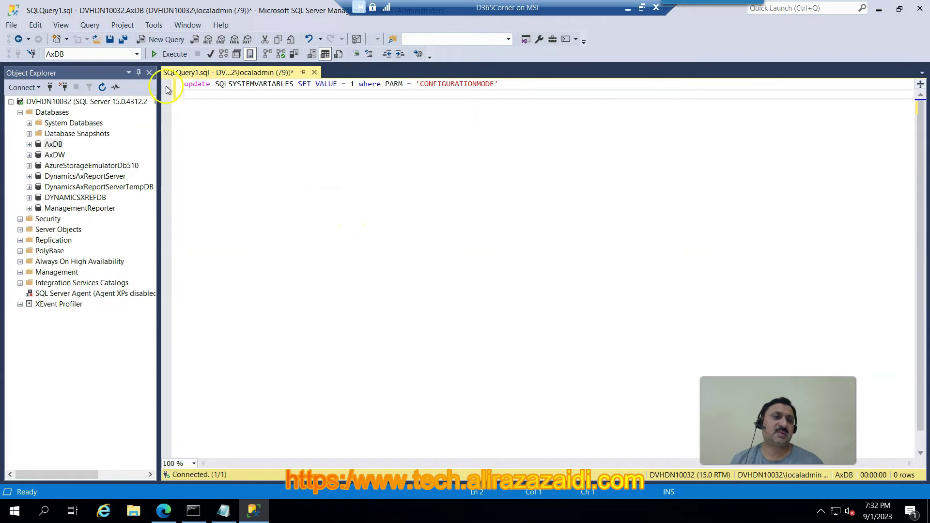
click(169, 54)
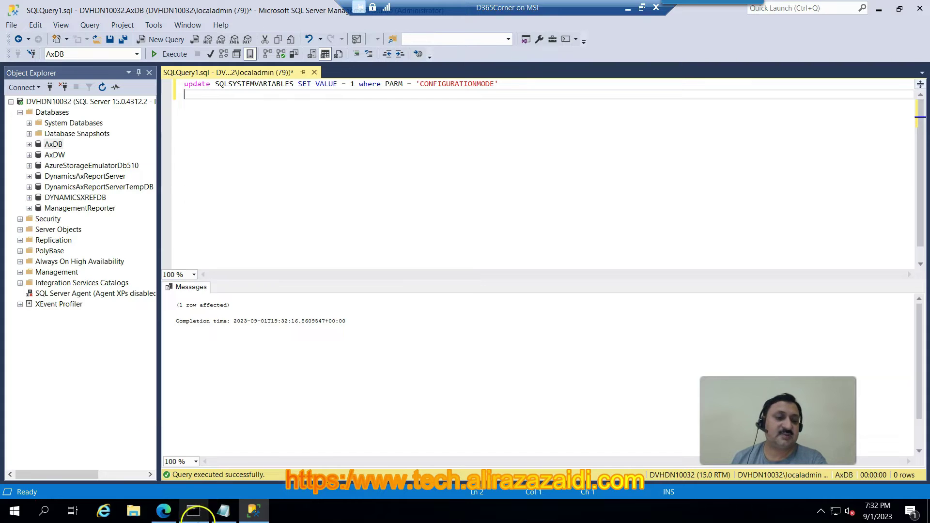
Launch Services and restart the World Wide Web Publishing Service
click(10, 512)
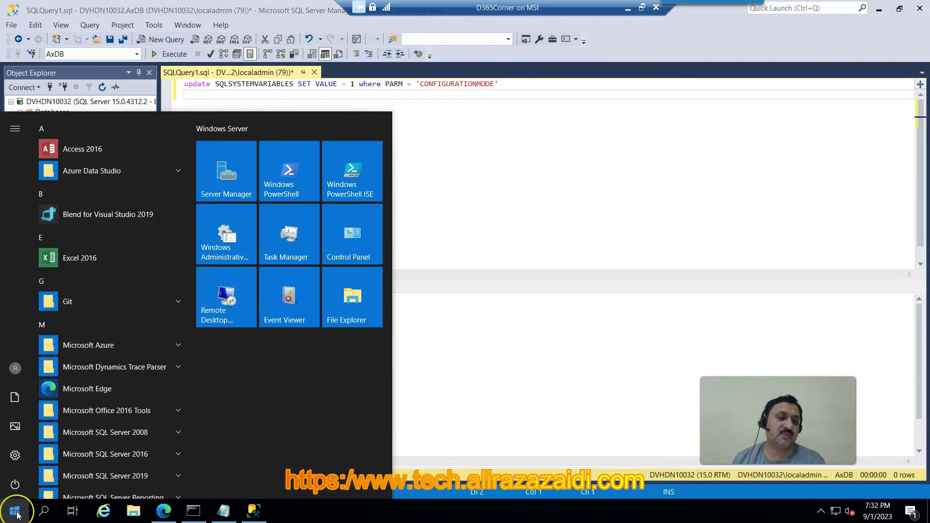
text(se)
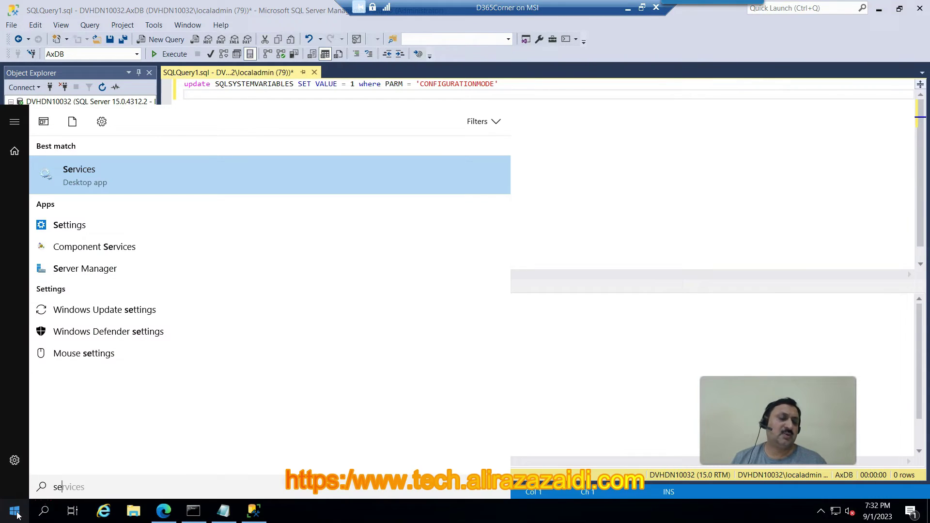
key(Return)
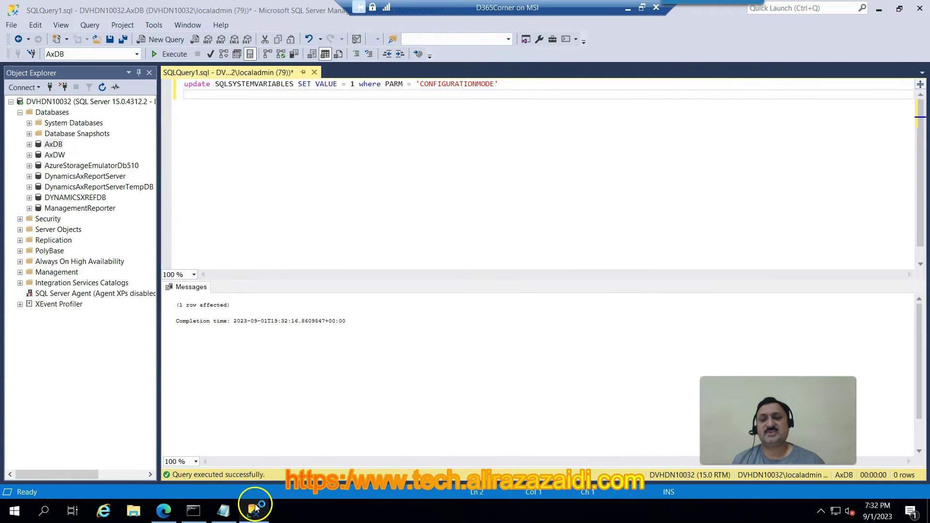
click(288, 453)
right_click(288, 461)
click(271, 381)
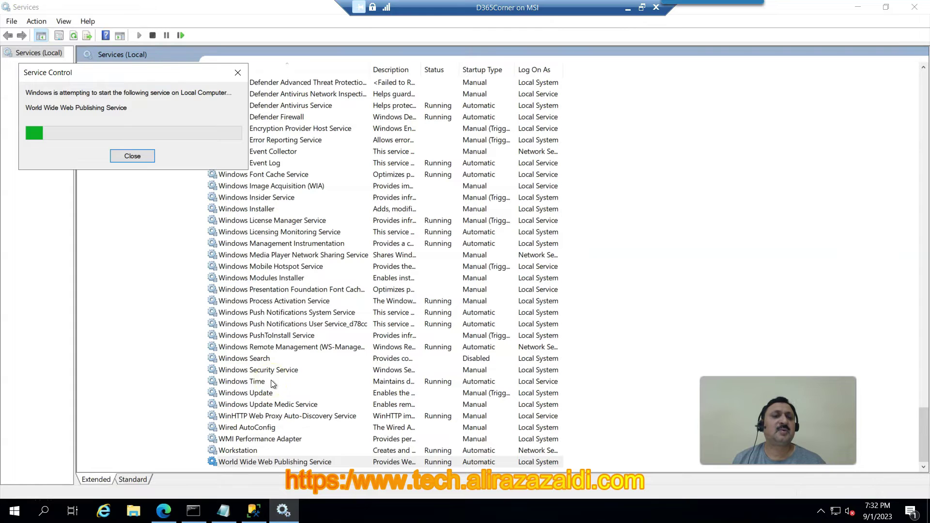
Browse the services list around entries starting with 'in' and Management Reporter 2012 Process Service
click(257, 369)
key(i)
key(n)
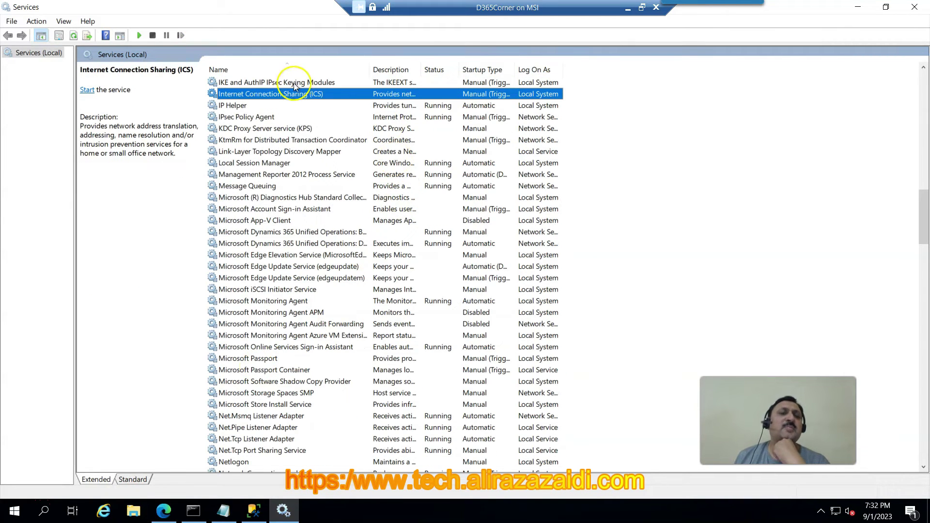
click(269, 175)
key(i)
key(n)
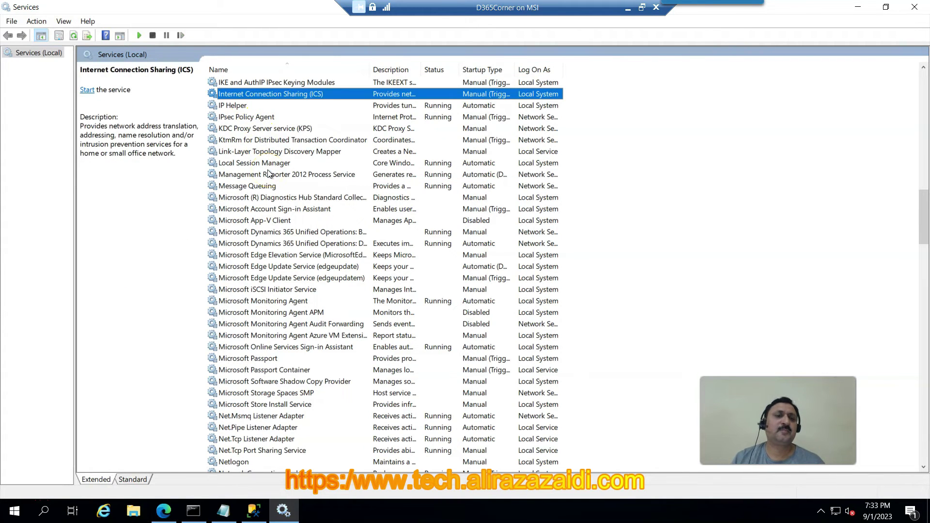
scroll(266, 262, up, 17)
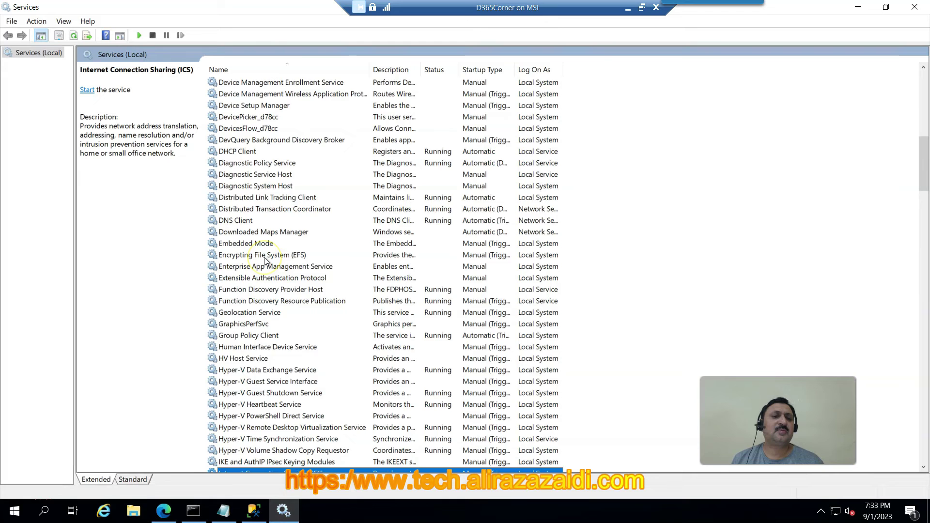
scroll(270, 356, up, 3)
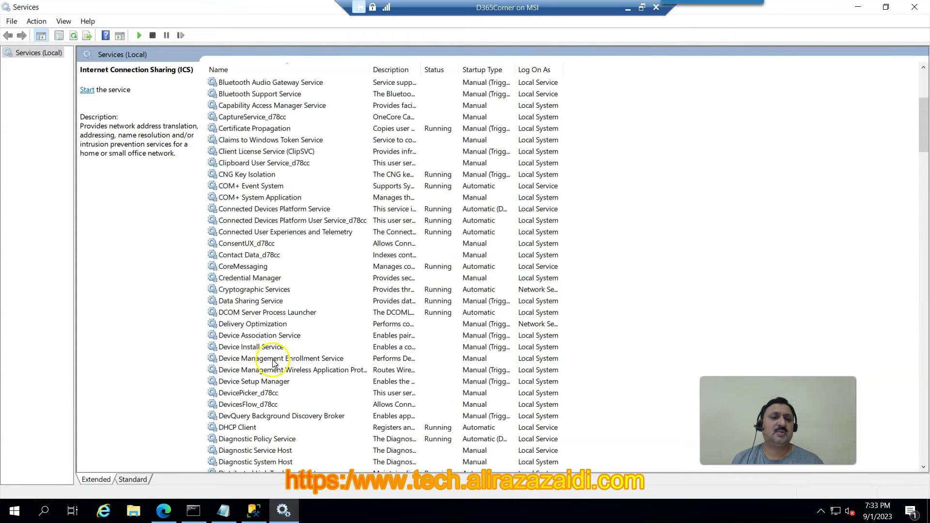
Reload License configuration, enable Change inventory dimensions for items, save, and confirm the Engineering Change Management keys
click(168, 513)
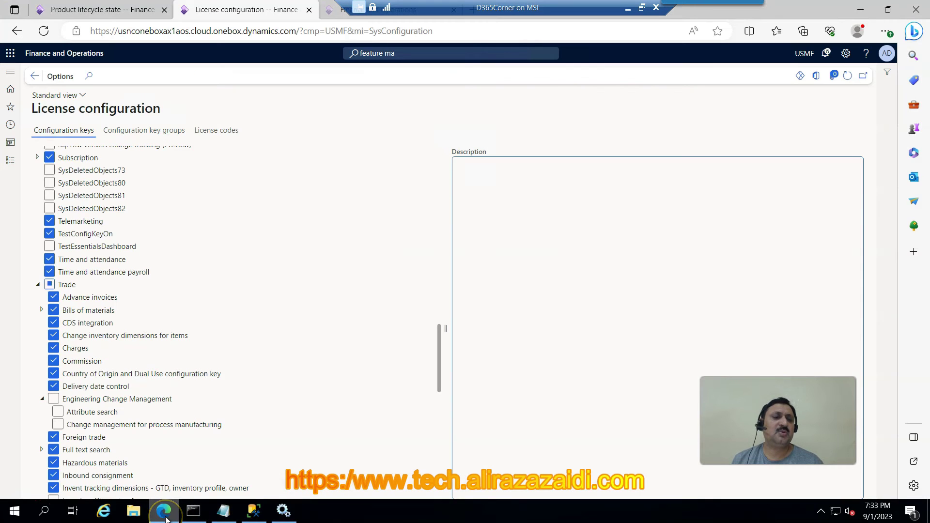
click(44, 31)
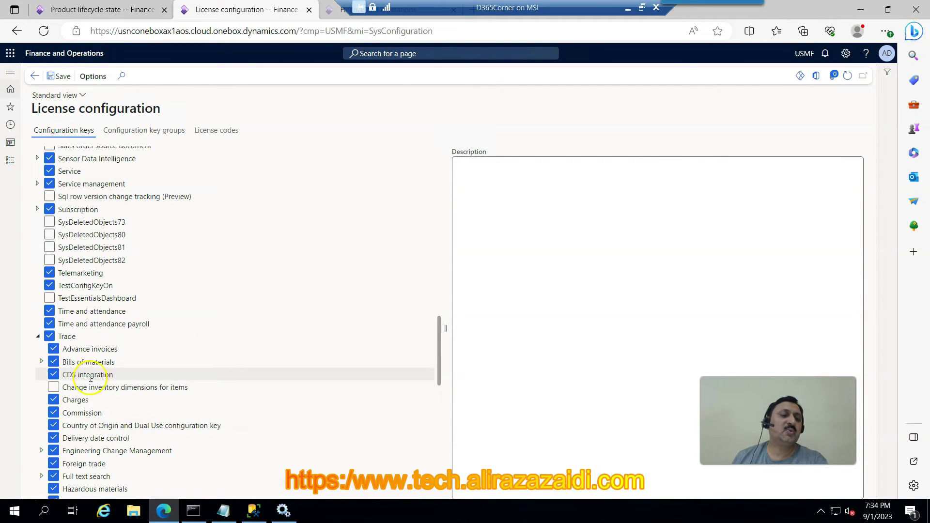
click(54, 387)
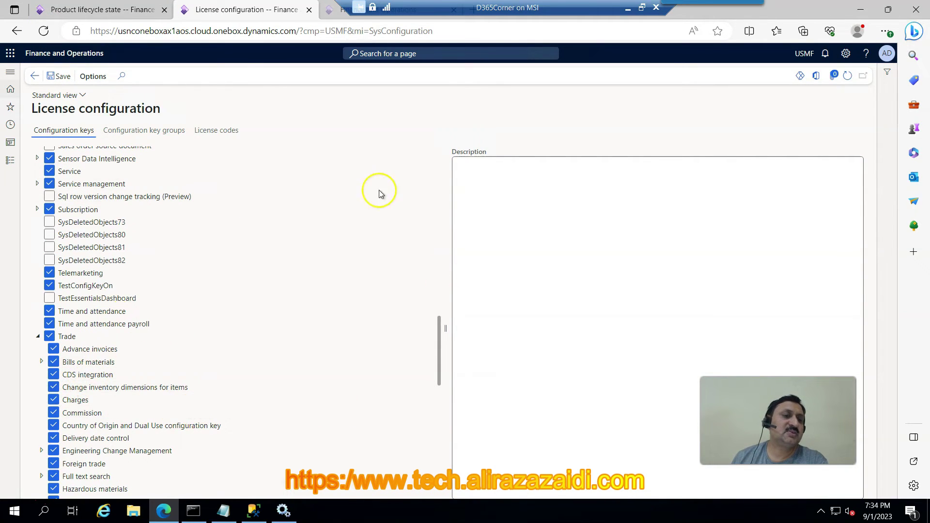
click(63, 76)
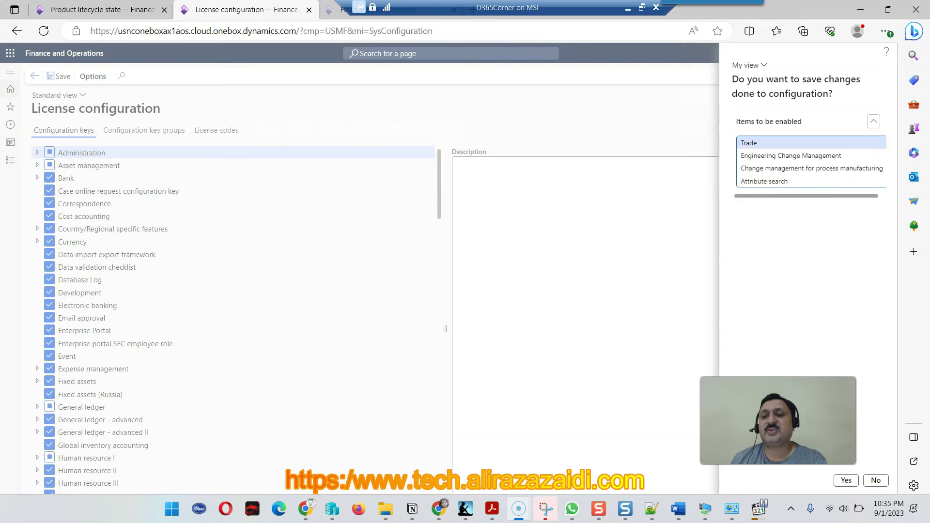
click(846, 482)
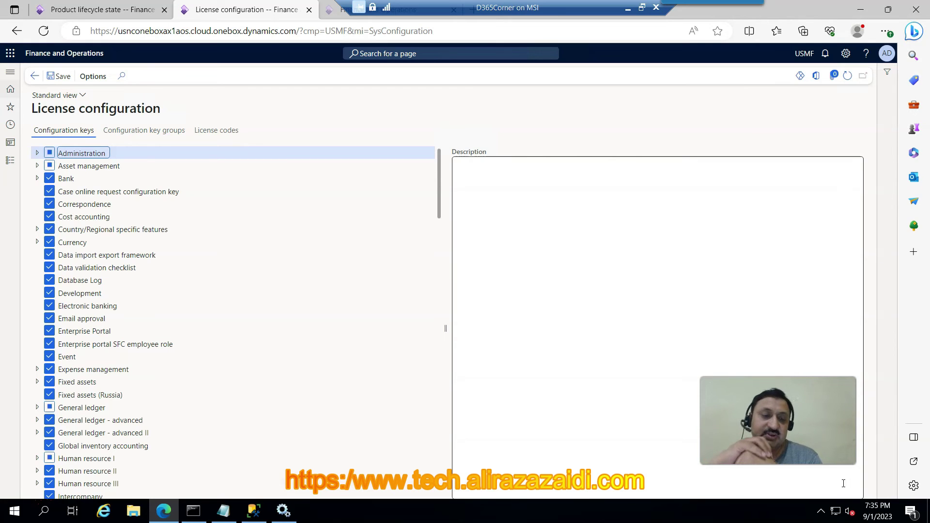
Change the query's value from 1 to 0 and run it to turn maintenance mode off
click(261, 510)
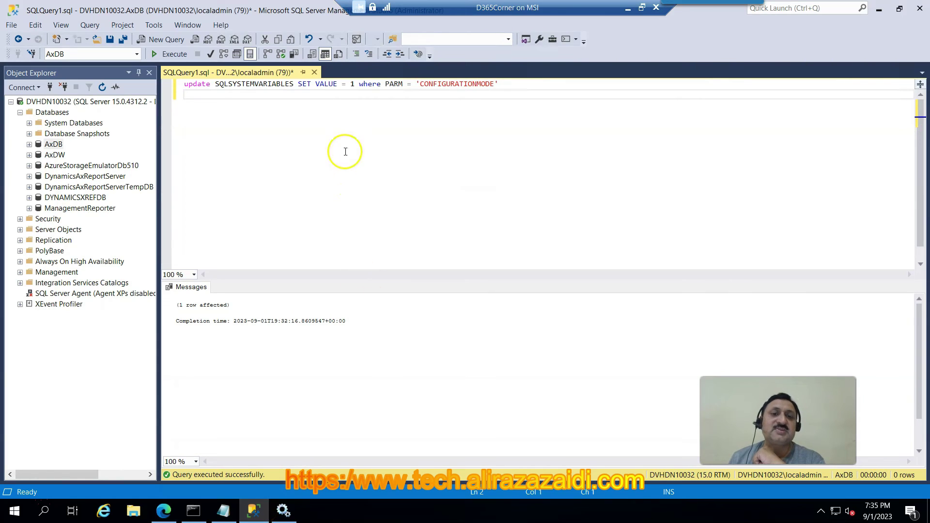
click(355, 85)
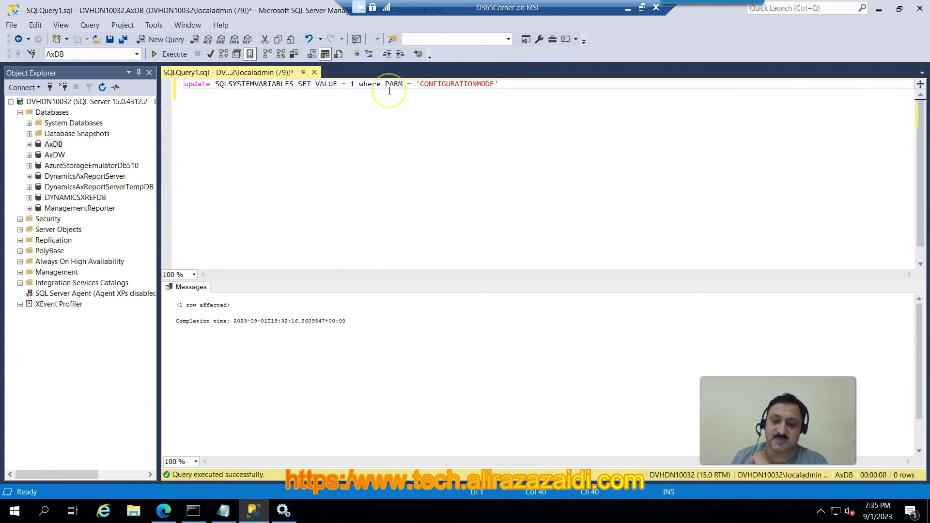
key(BackSpace)
text(0)
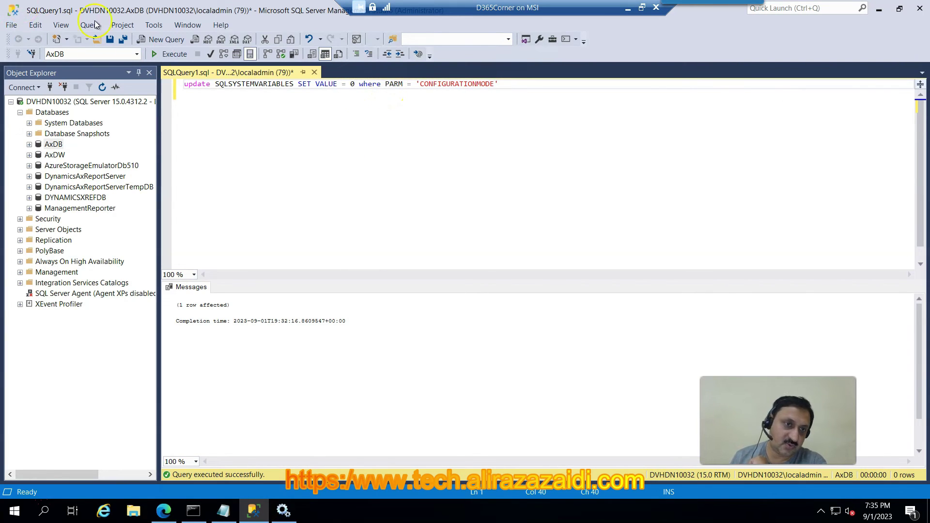
click(157, 53)
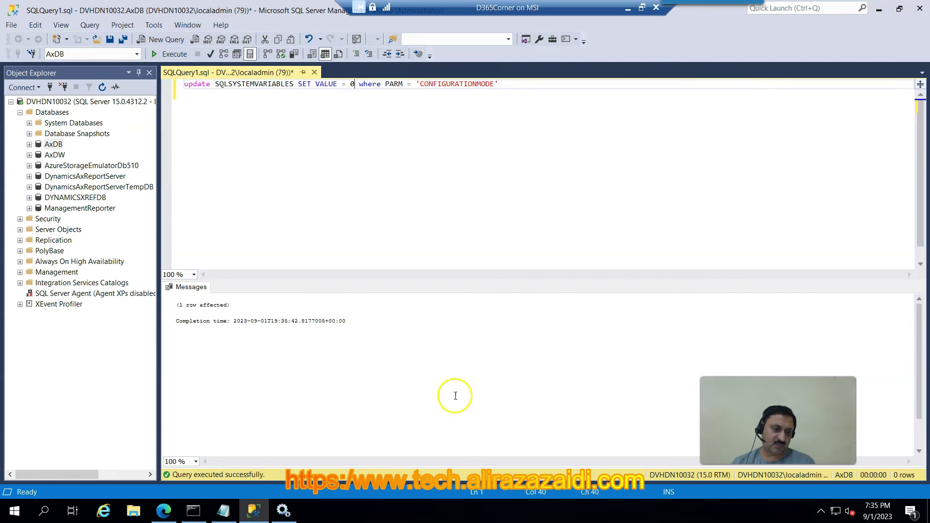
Reopen Product information management > Setup > Product lifecycle state and expand Enabled business processes
click(155, 515)
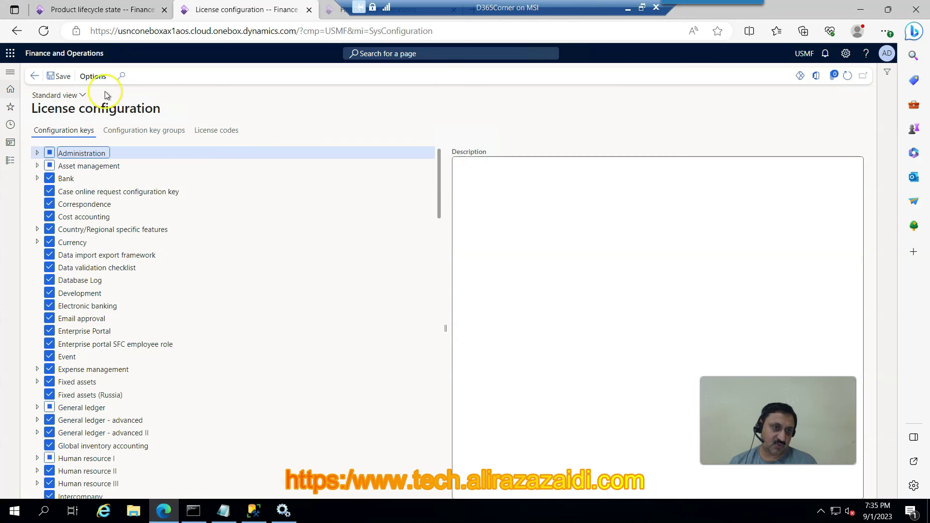
click(8, 162)
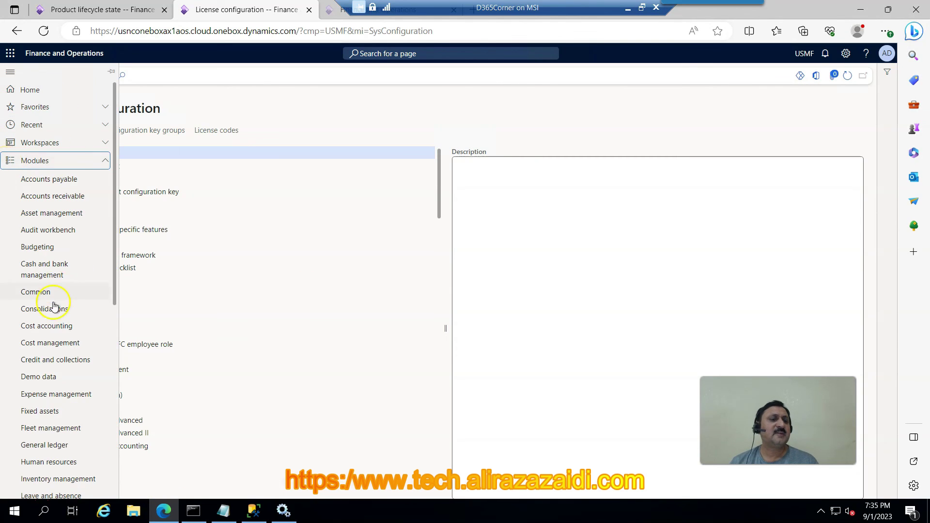
scroll(54, 305, down, 5)
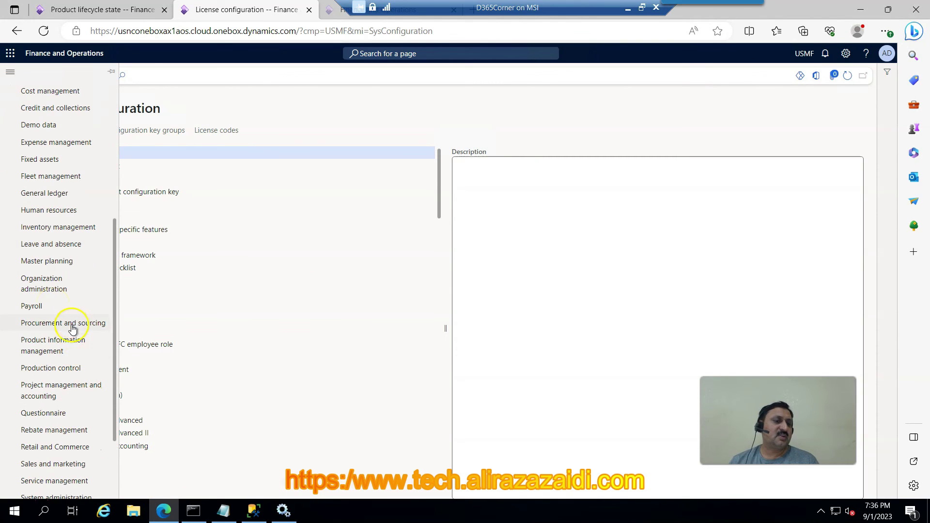
click(51, 353)
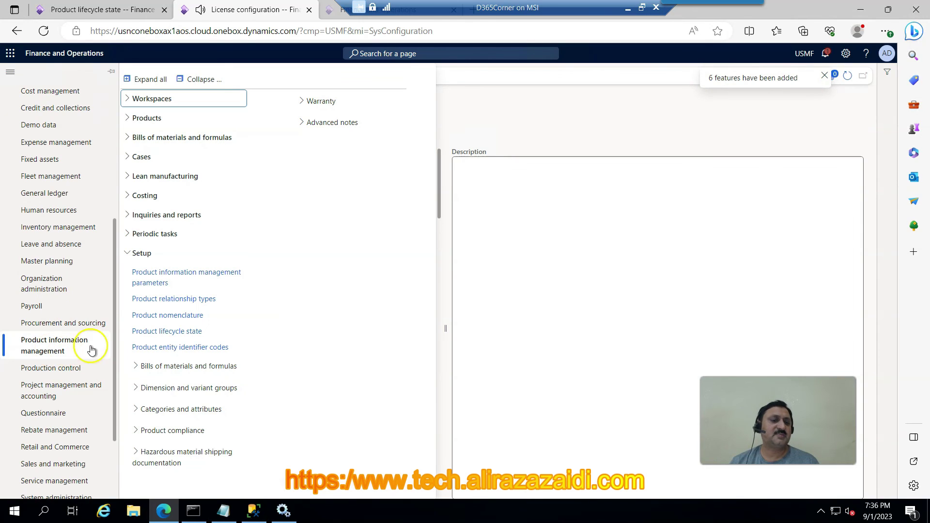
click(192, 331)
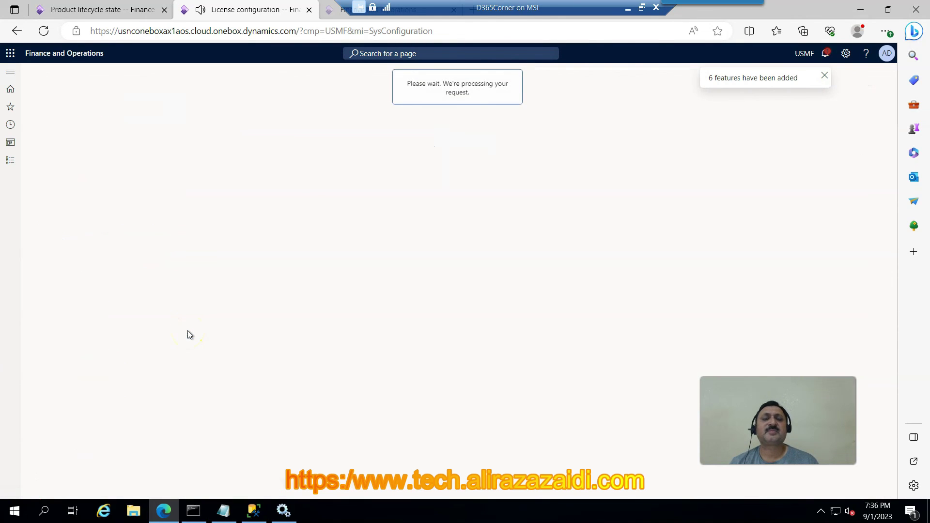
click(212, 218)
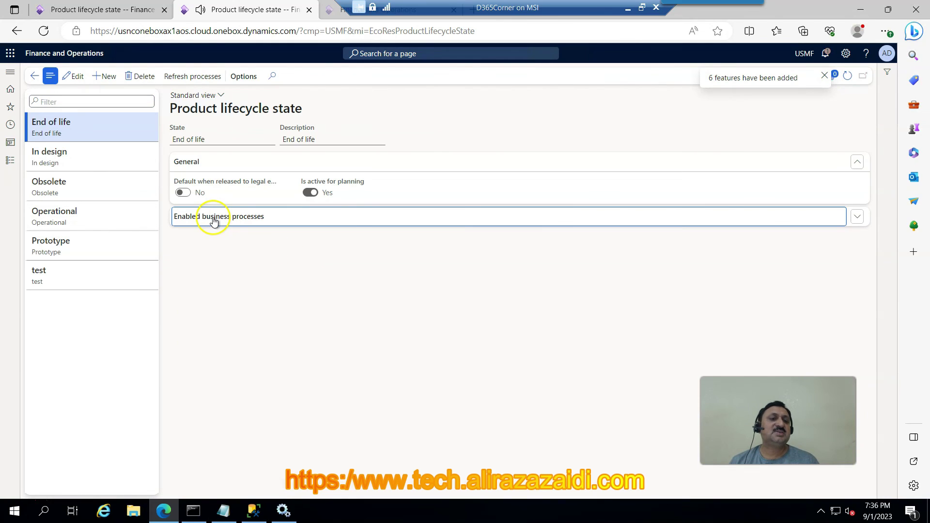